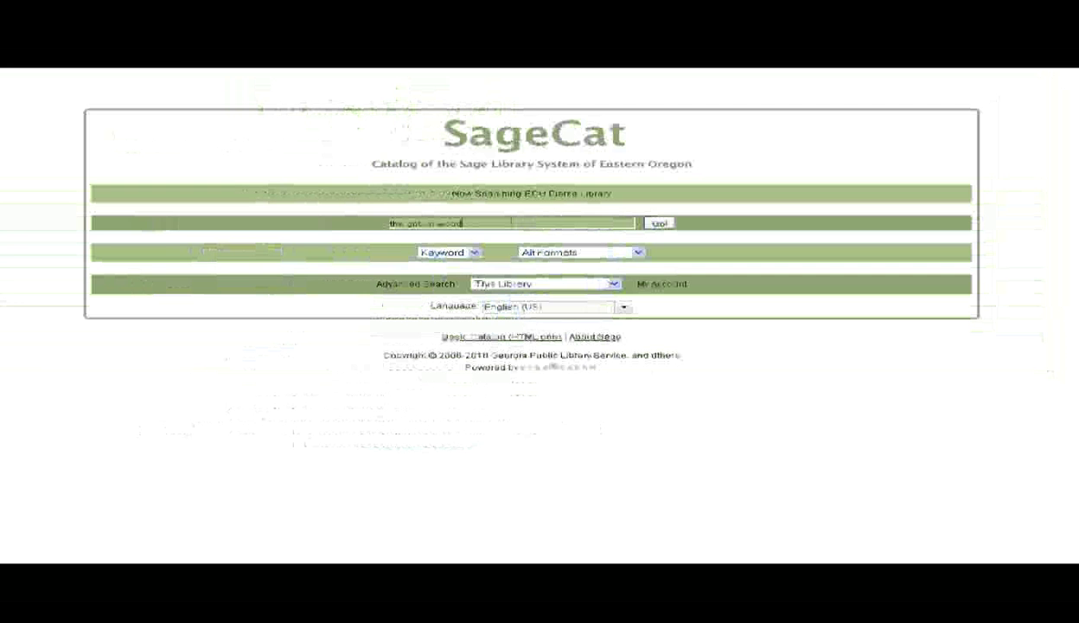
Run the keyword search for 'the goblin wood', listing 8 items at EOU Pierce Library
key("Return")
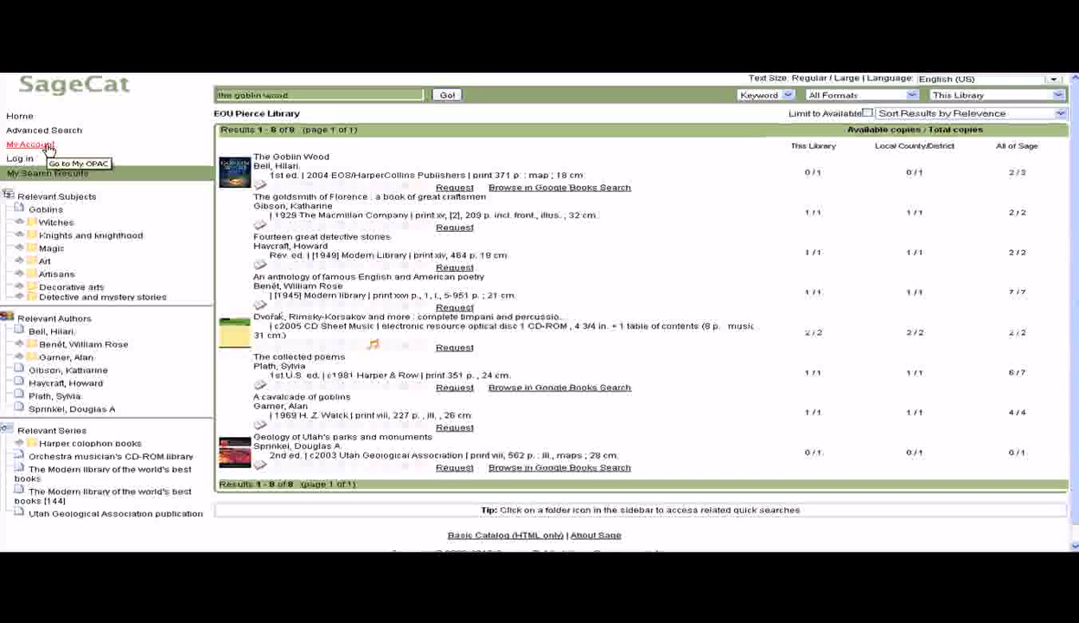
Search the catalog for 'water for elephants gruen', which returns zero hits in This Library
left_click(49, 148)
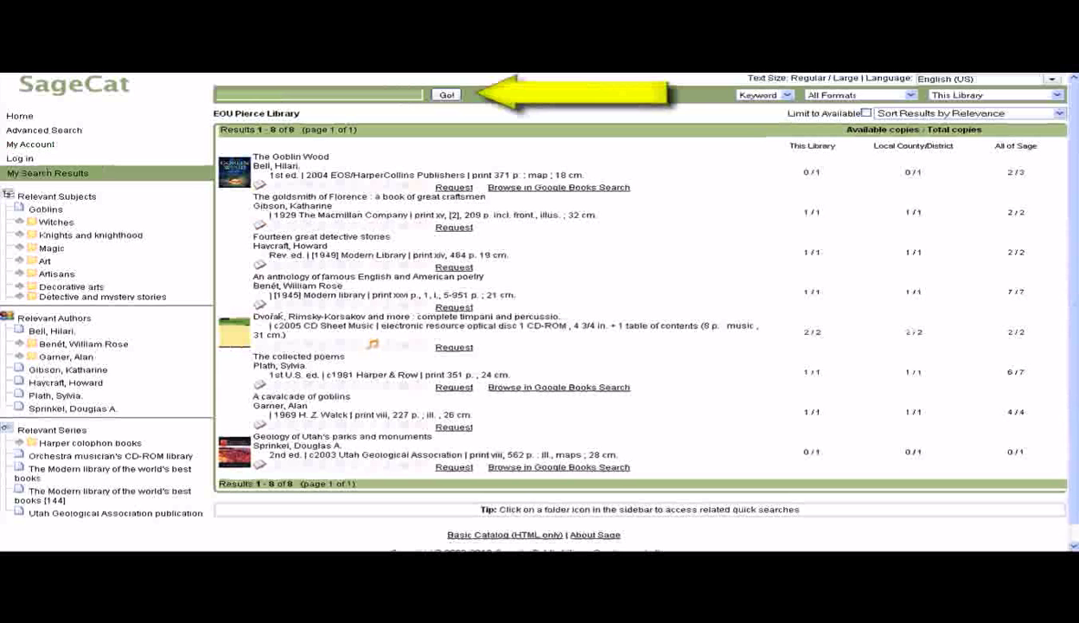
type("water for elephants gruen")
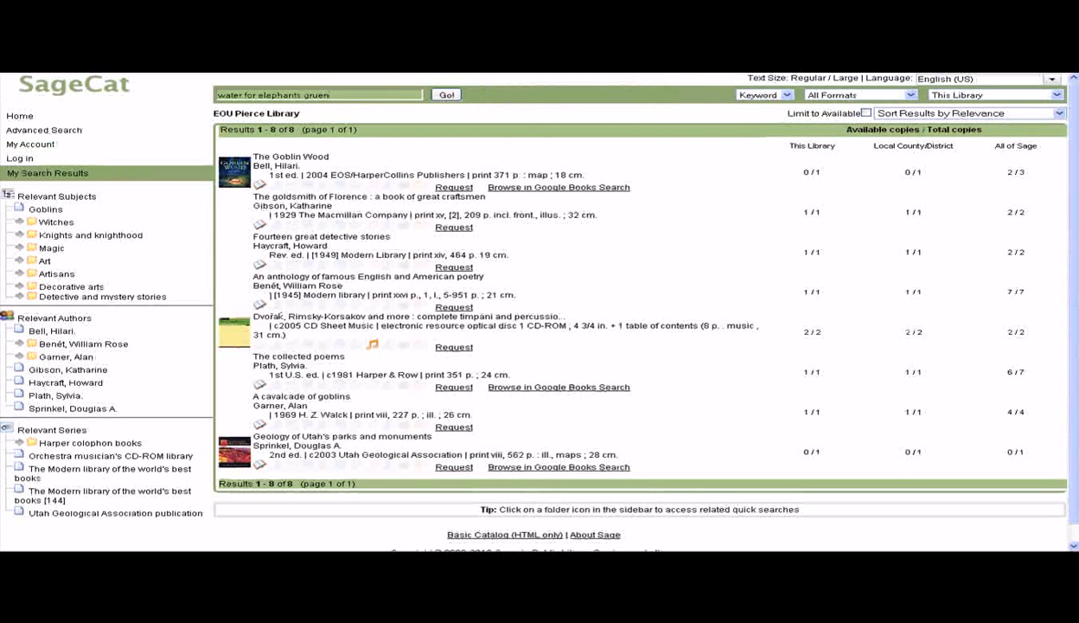
left_click(447, 95)
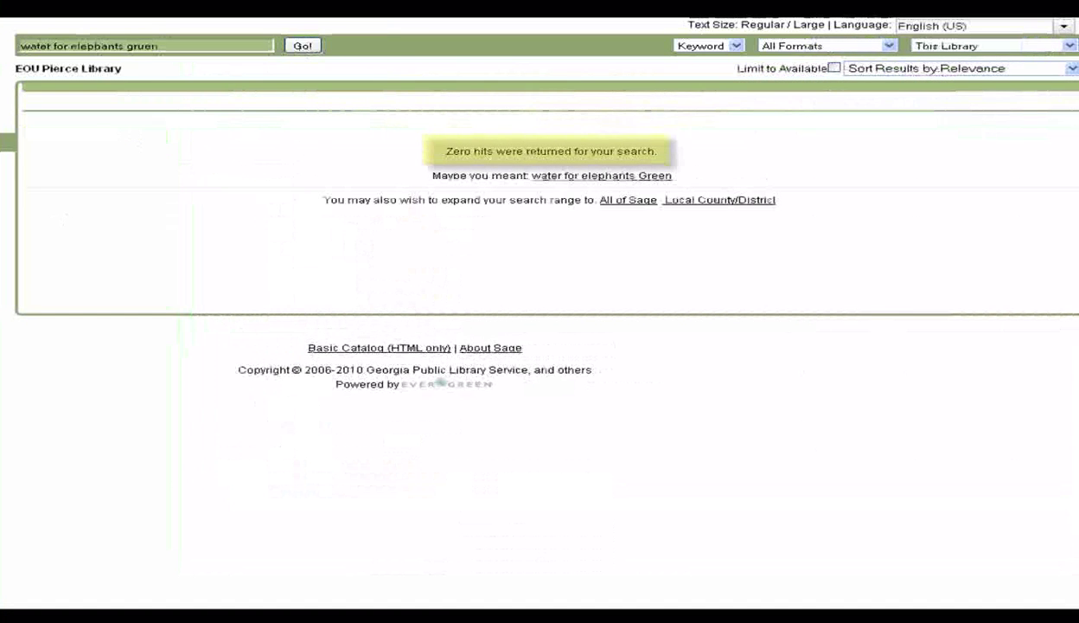
left_click(158, 45)
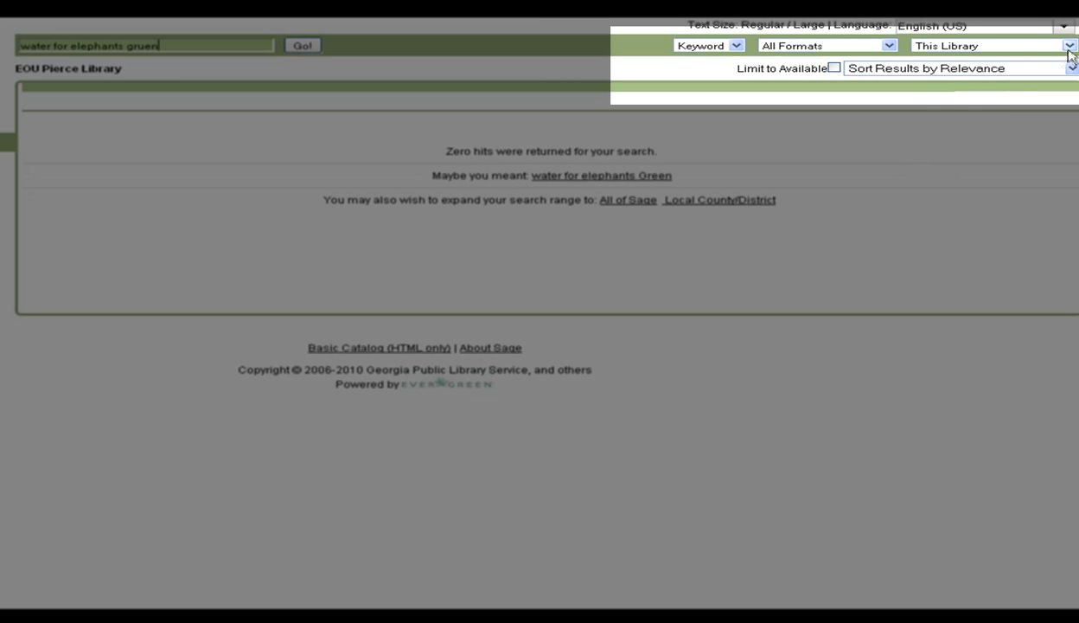
Widen the library scope to All of Sage to find Water for elephants by Sara Gruen
left_click(1071, 48)
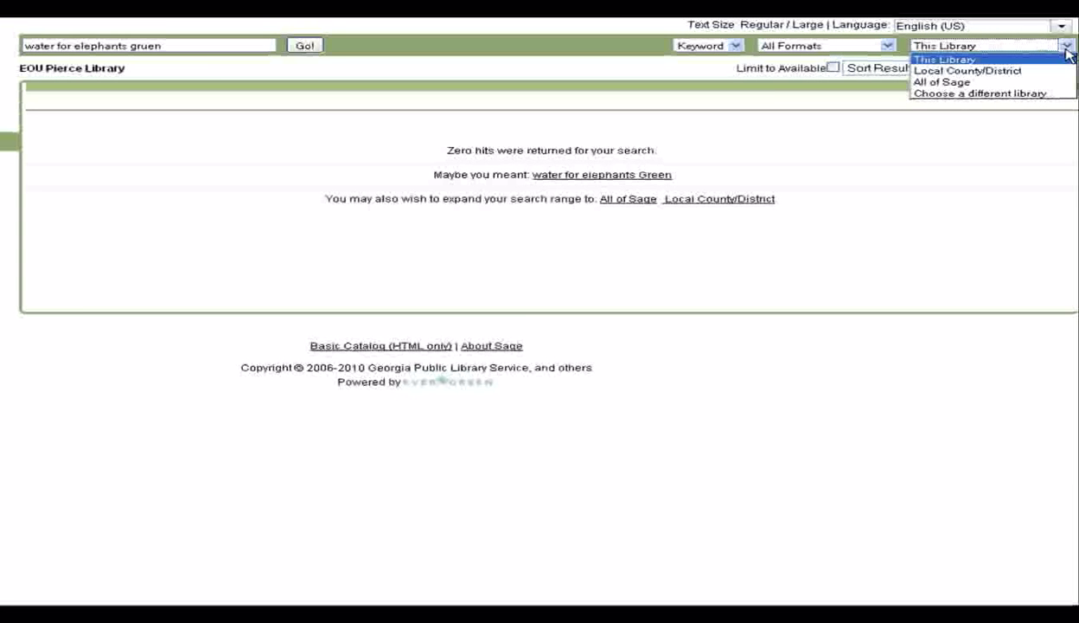
left_click(942, 83)
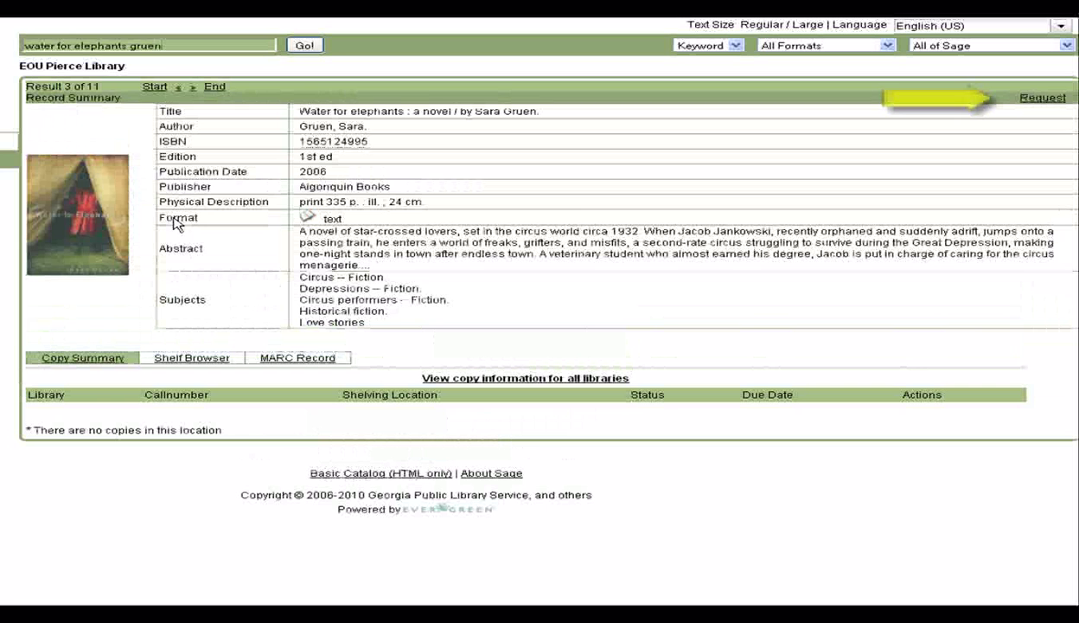
Request a hold and log in with the library barcode and account password
left_click(1036, 101)
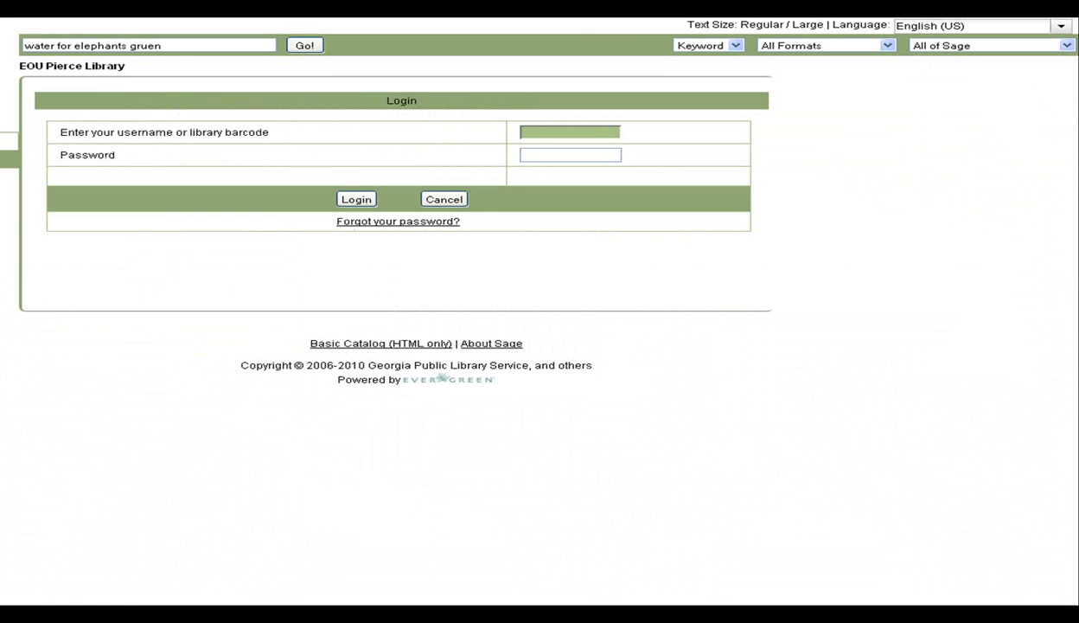
left_click(570, 155)
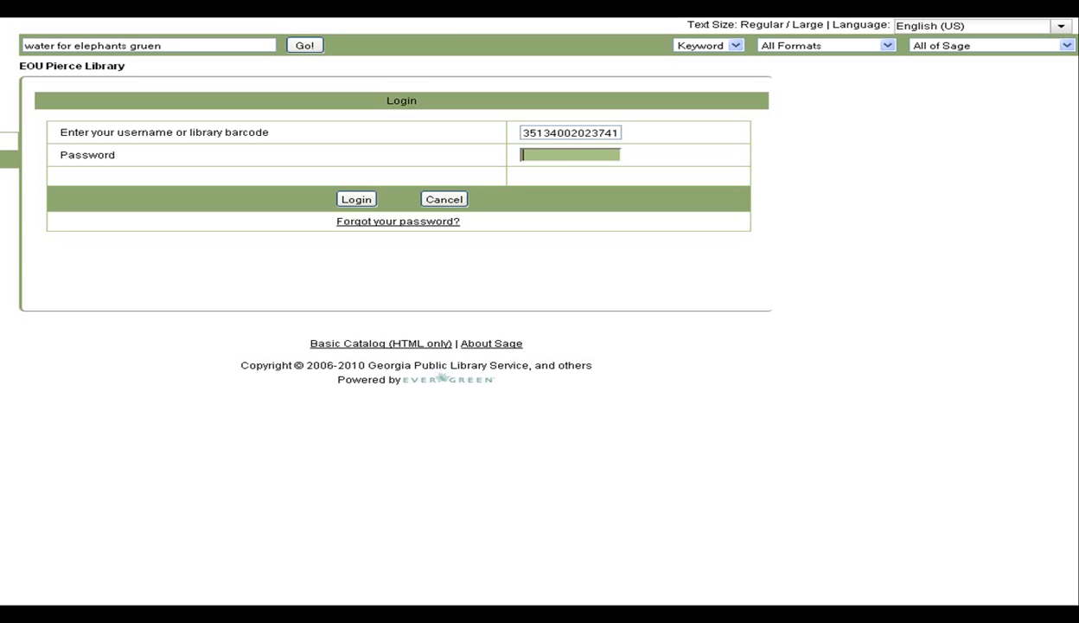
type("••••••")
left_click(356, 199)
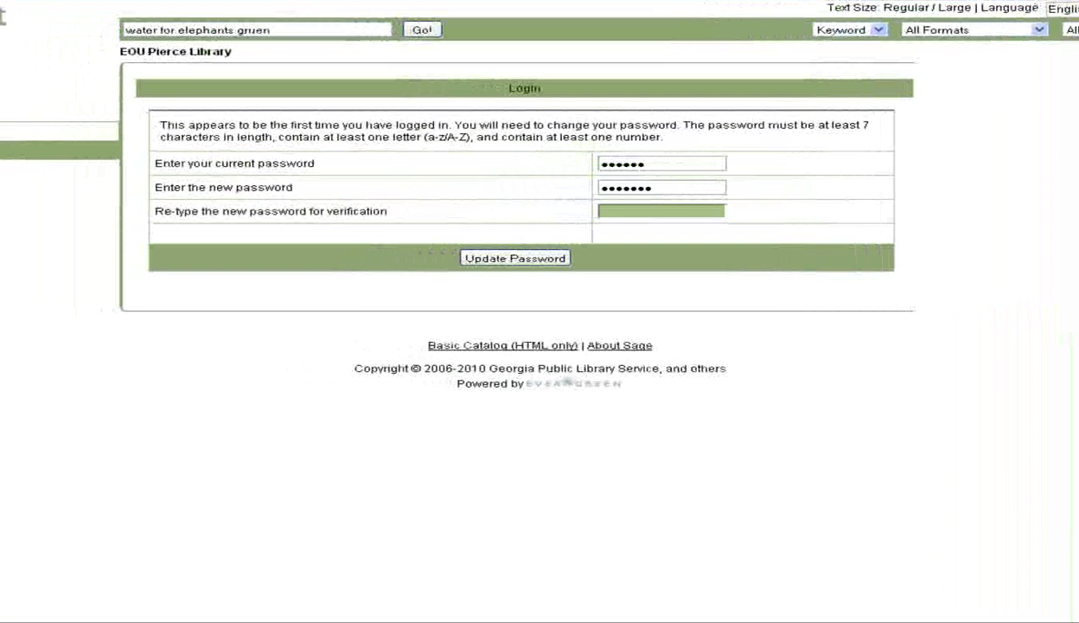
Set a new account password and acknowledge the update to reach the hold form
type("••••")
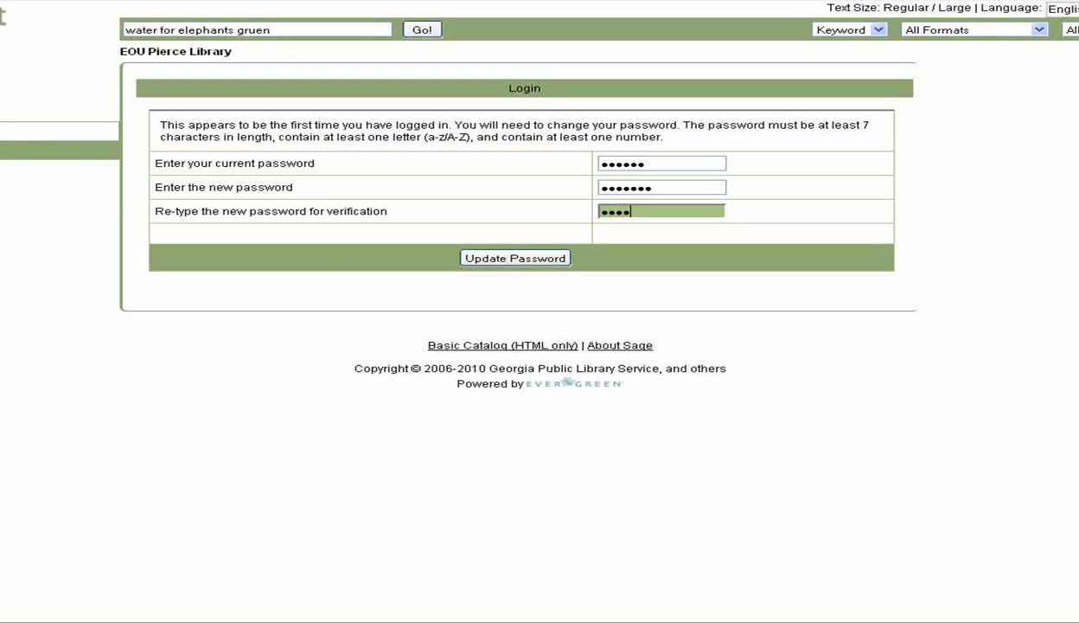
type("••••")
left_click(478, 260)
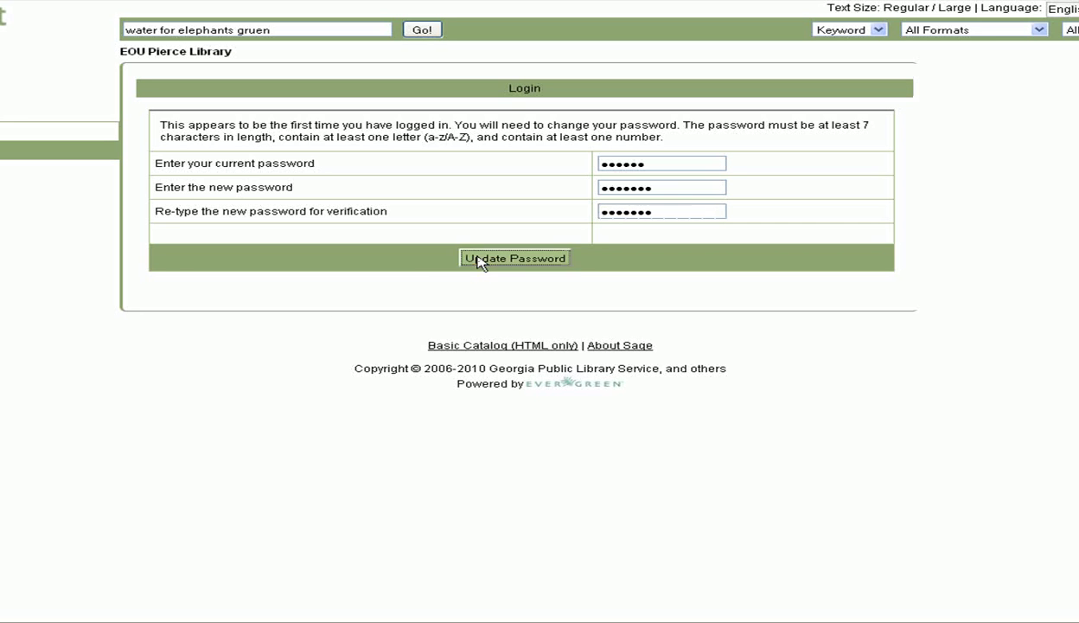
left_click(528, 278)
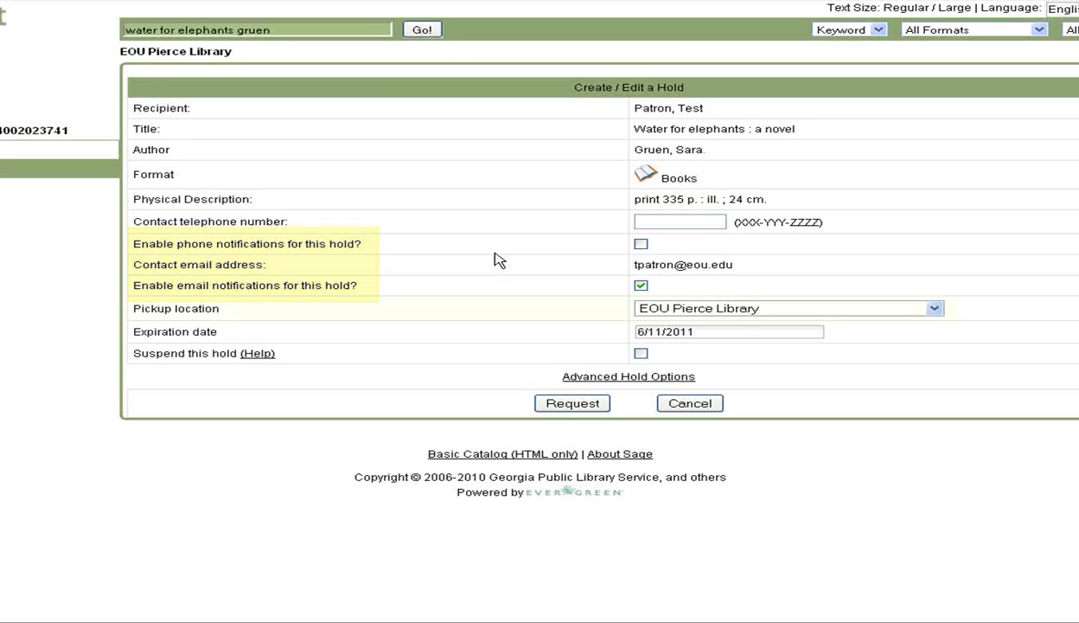
Place the hold on Water for elephants with EOU Pierce Library as pickup location
left_click(935, 309)
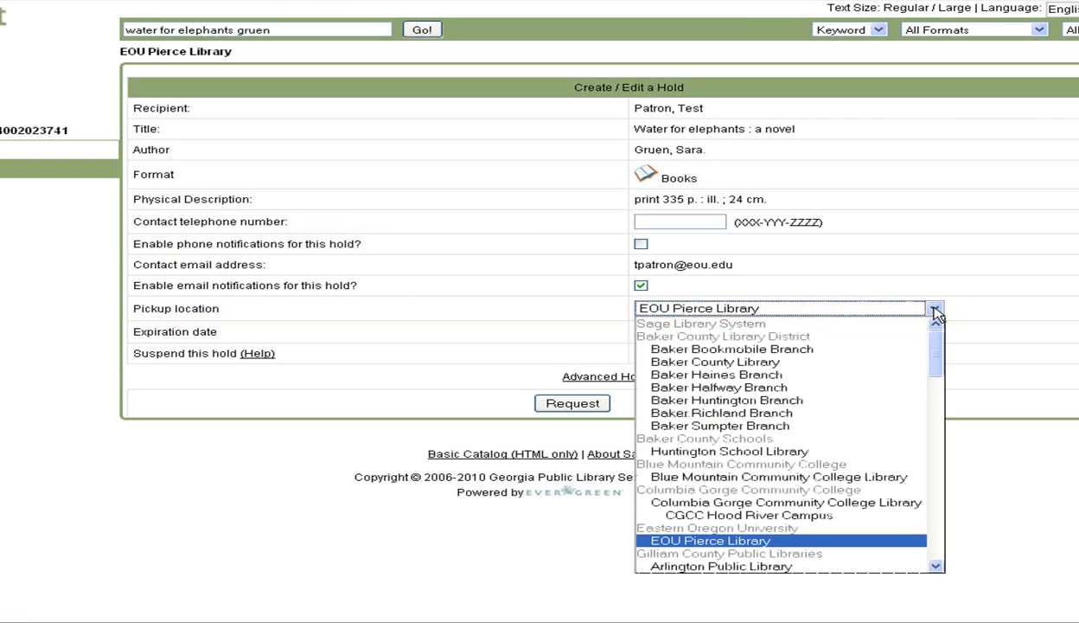
left_click(934, 309)
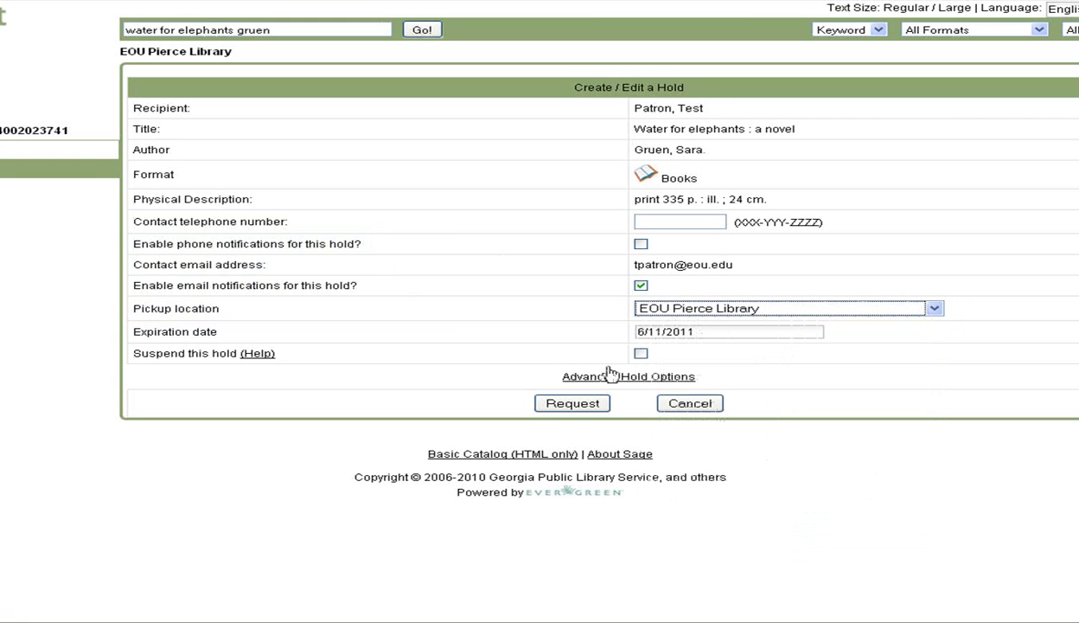
left_click(575, 404)
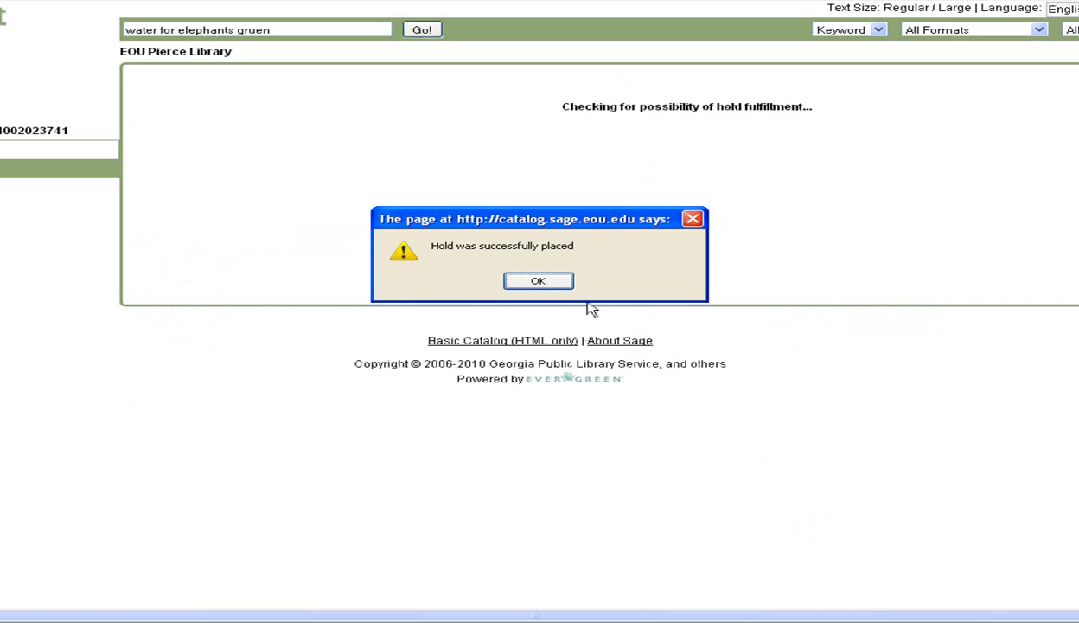
left_click(538, 281)
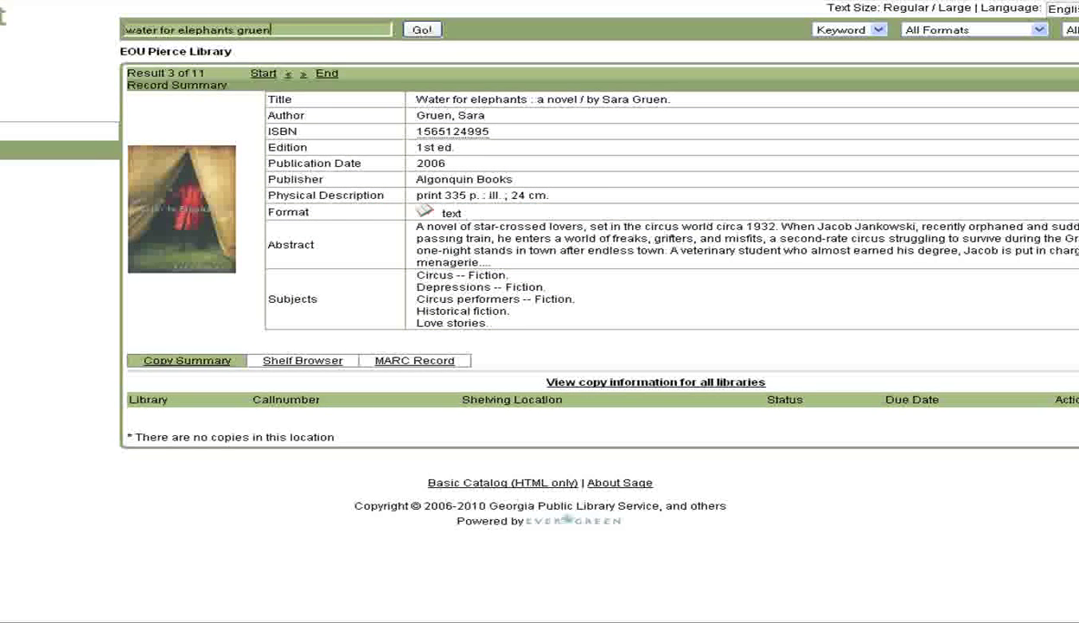
Replace the barcode username on the account summary with a short new username
key("Return")
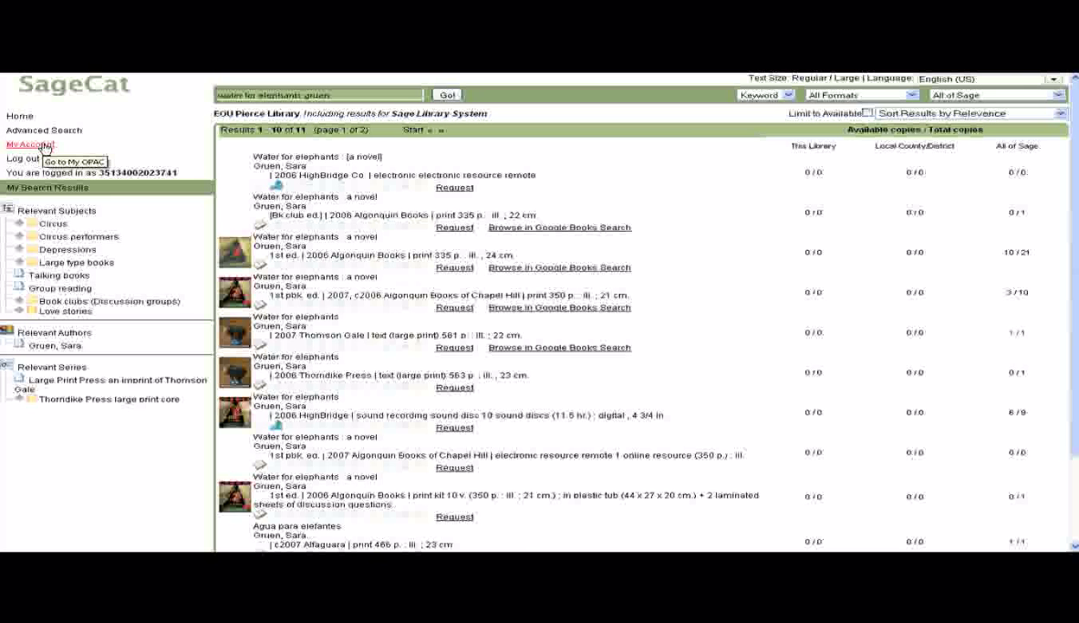
left_click(35, 144)
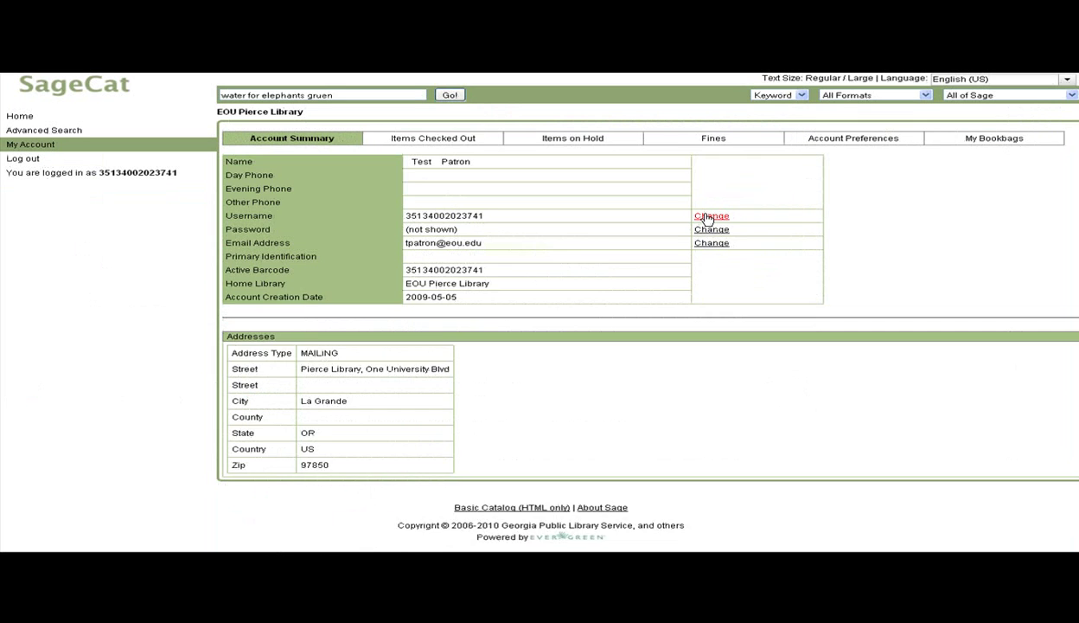
left_click(708, 217)
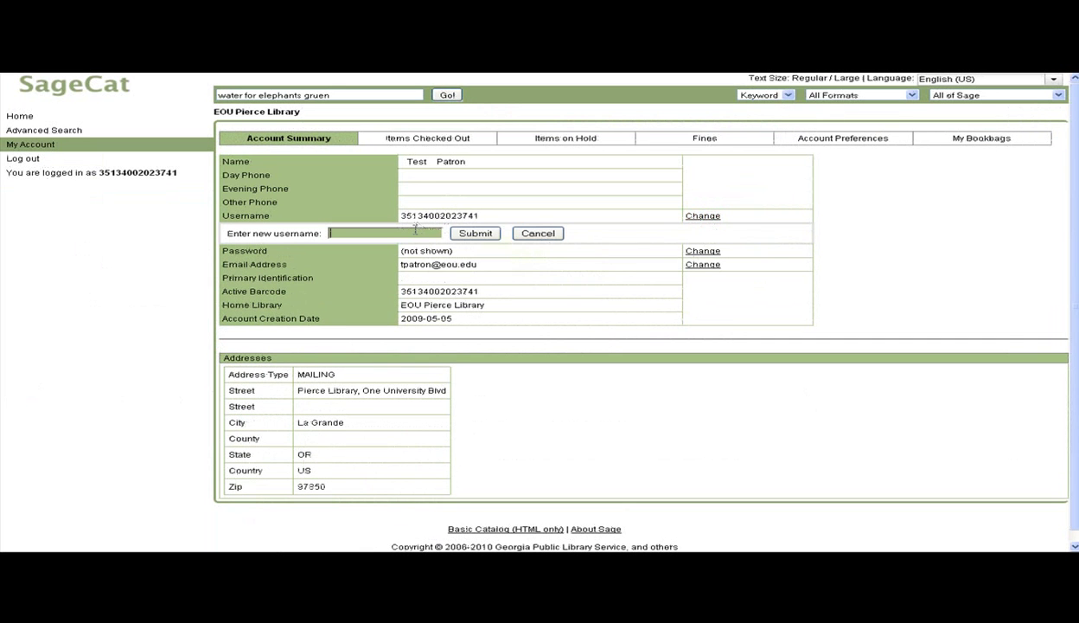
type("tpatron")
left_click(461, 234)
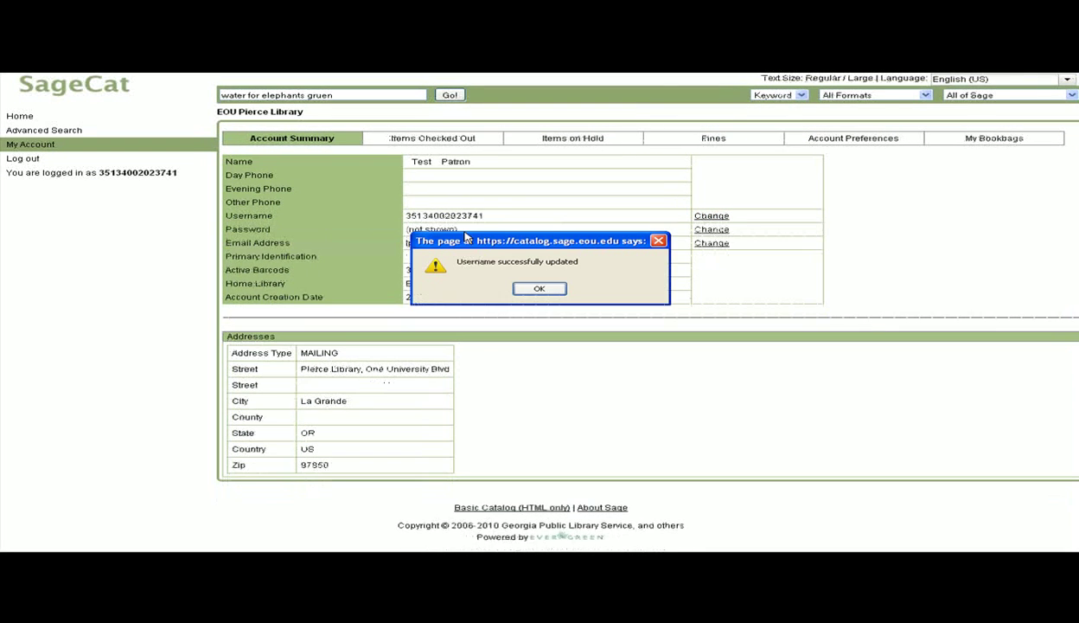
left_click(542, 288)
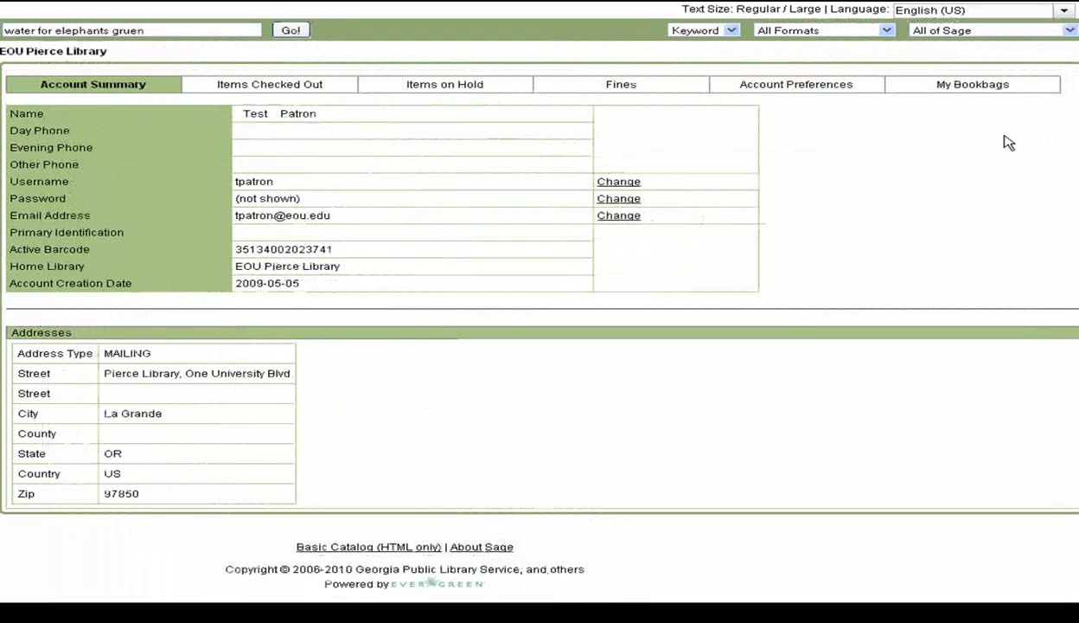
Check the Items Checked Out list, then Items on Hold showing Water for elephants waiting for copy
left_click(295, 85)
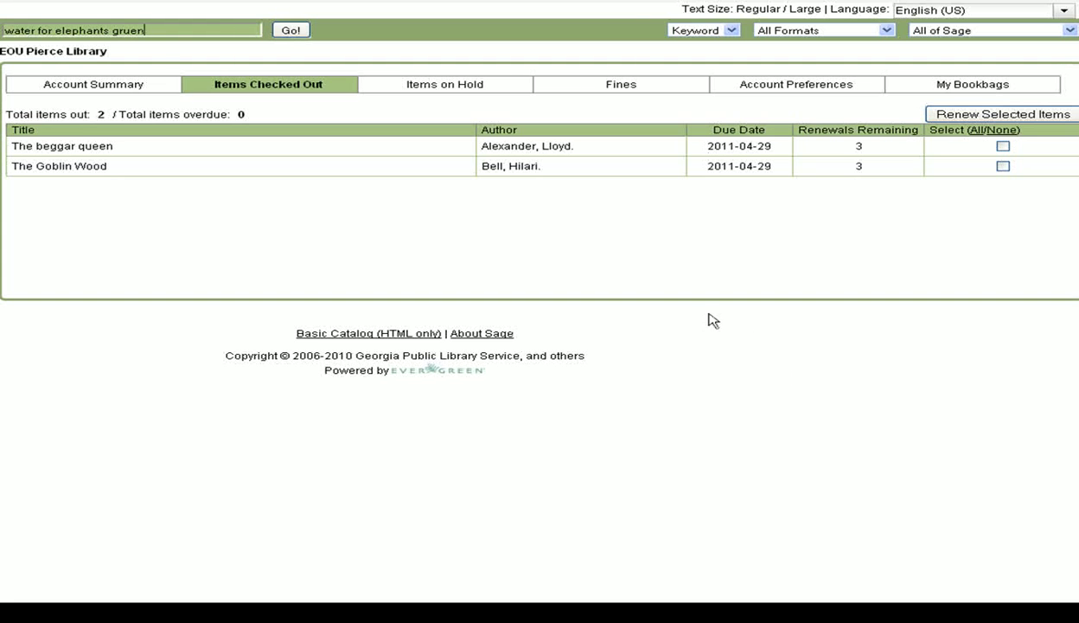
left_click(453, 90)
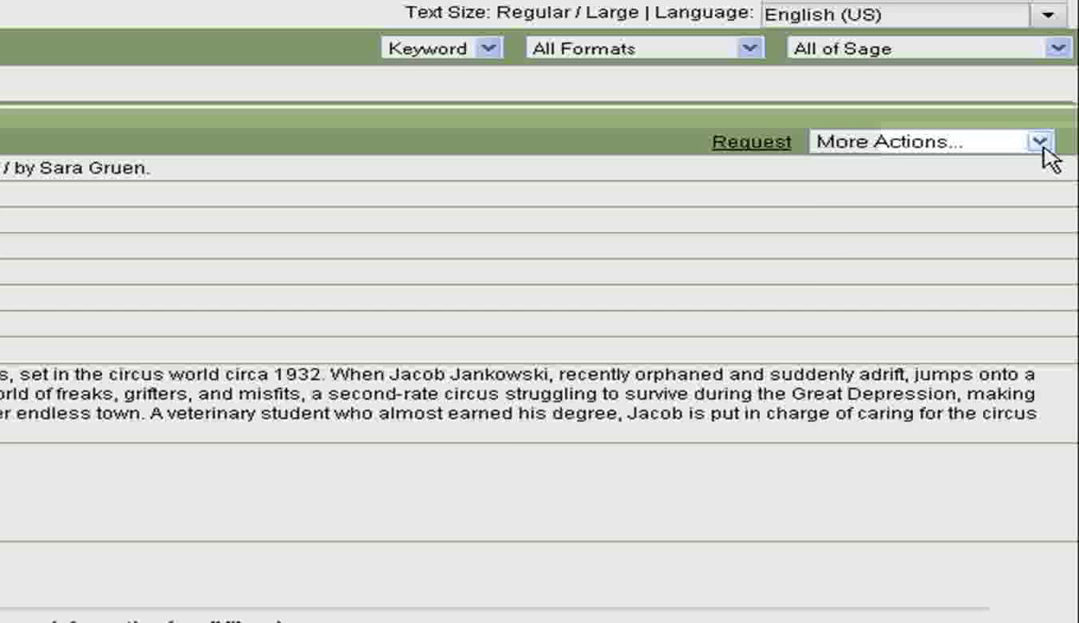
Create a bookbag named 'Circus Fiction' from the record's More Actions menu
left_click(1041, 143)
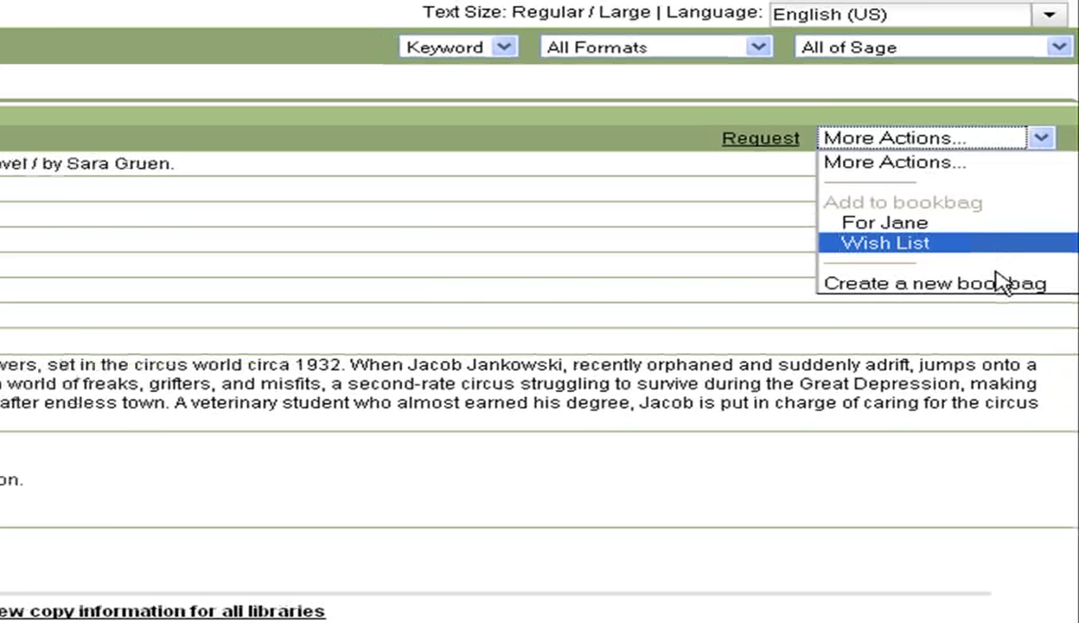
left_click(1000, 283)
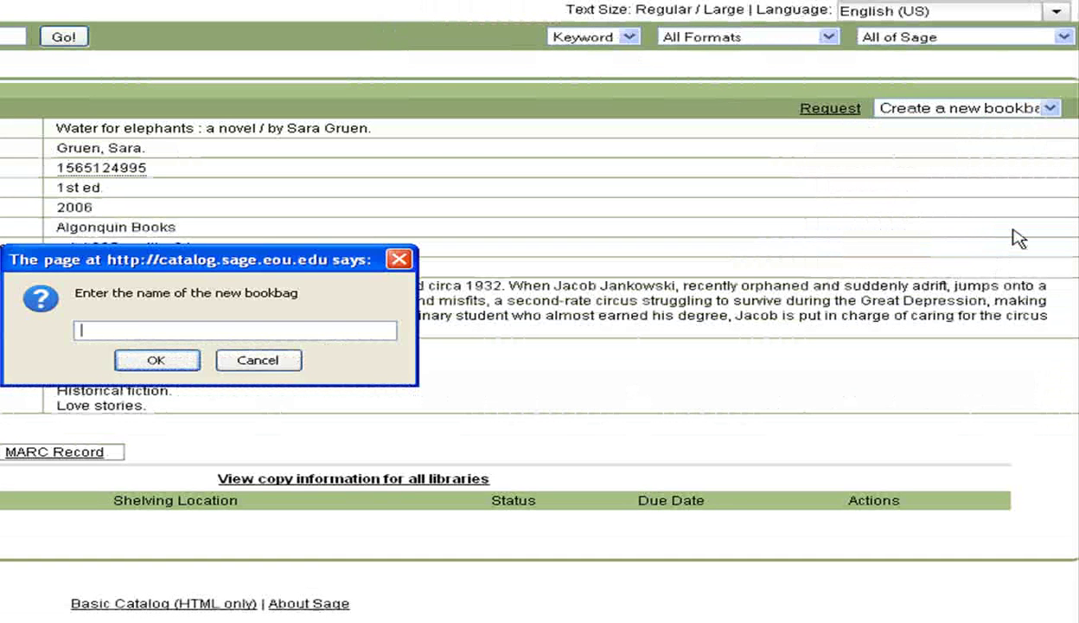
type("Circus Fiction")
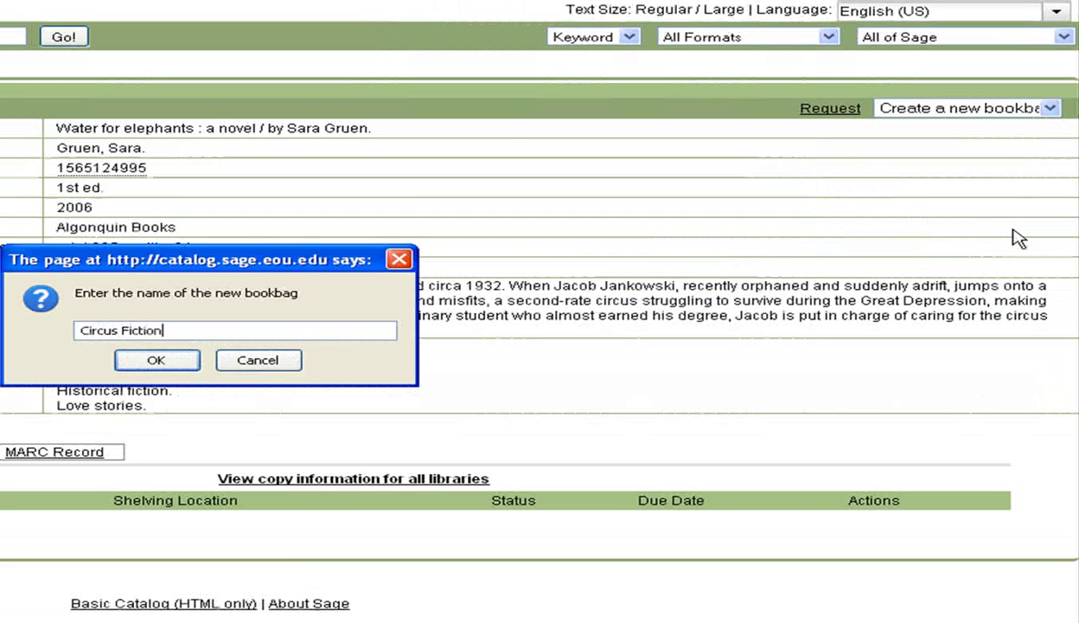
key("Return")
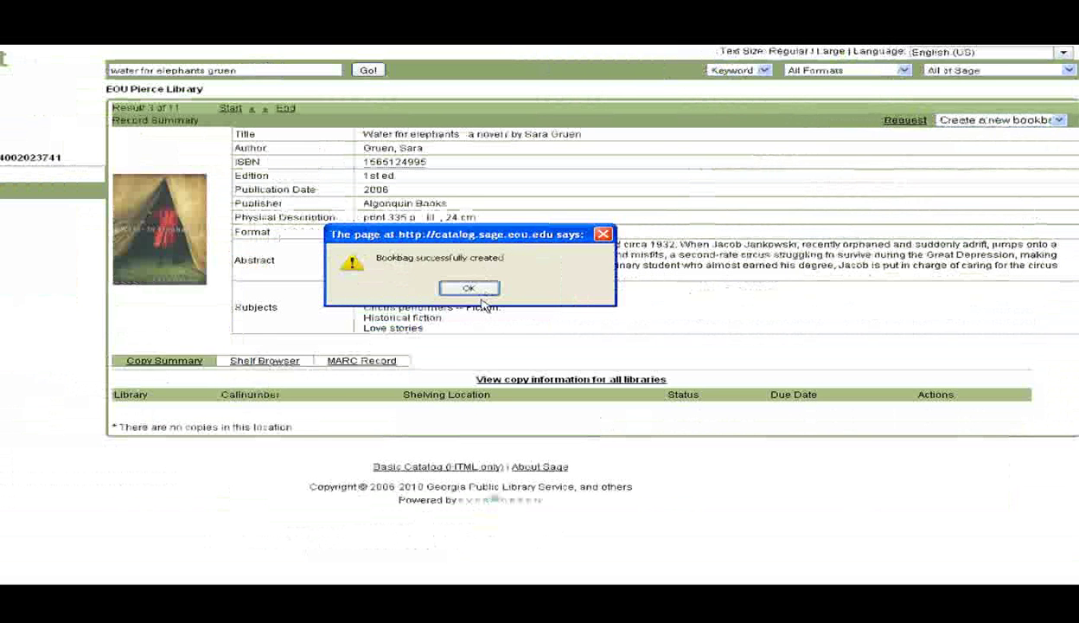
left_click(483, 293)
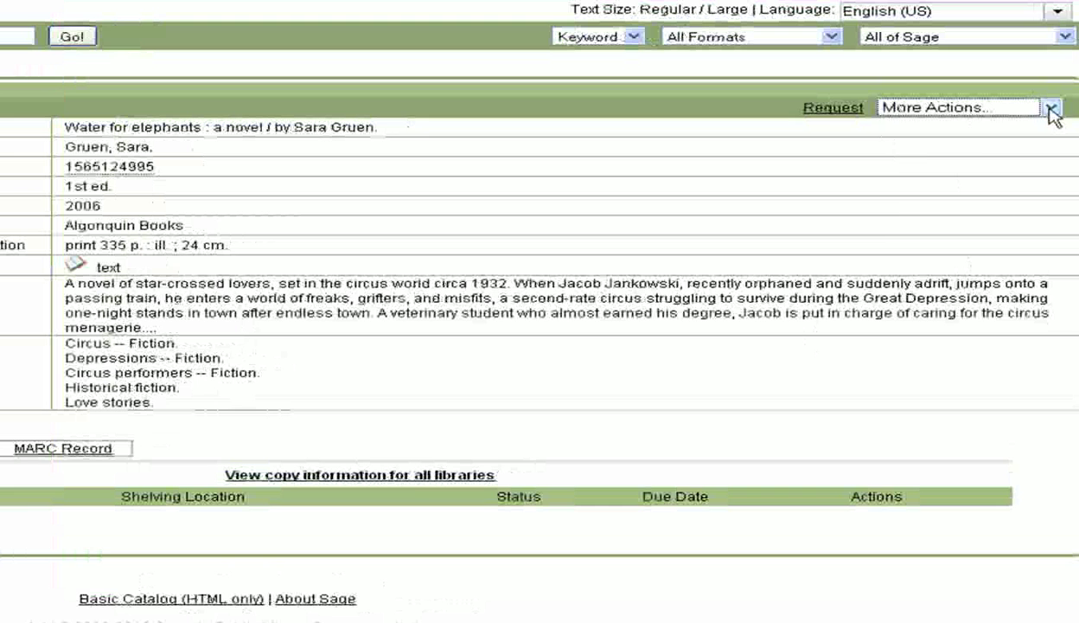
Put Water for elephants into the Circus Fiction bookbag via More Actions
left_click(1050, 107)
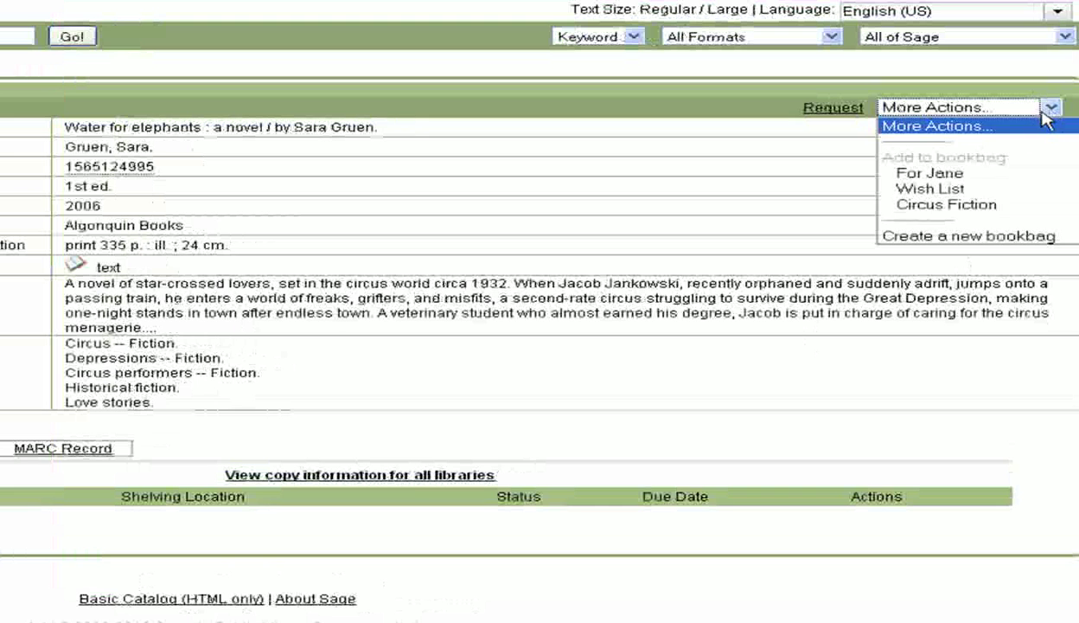
left_click(984, 206)
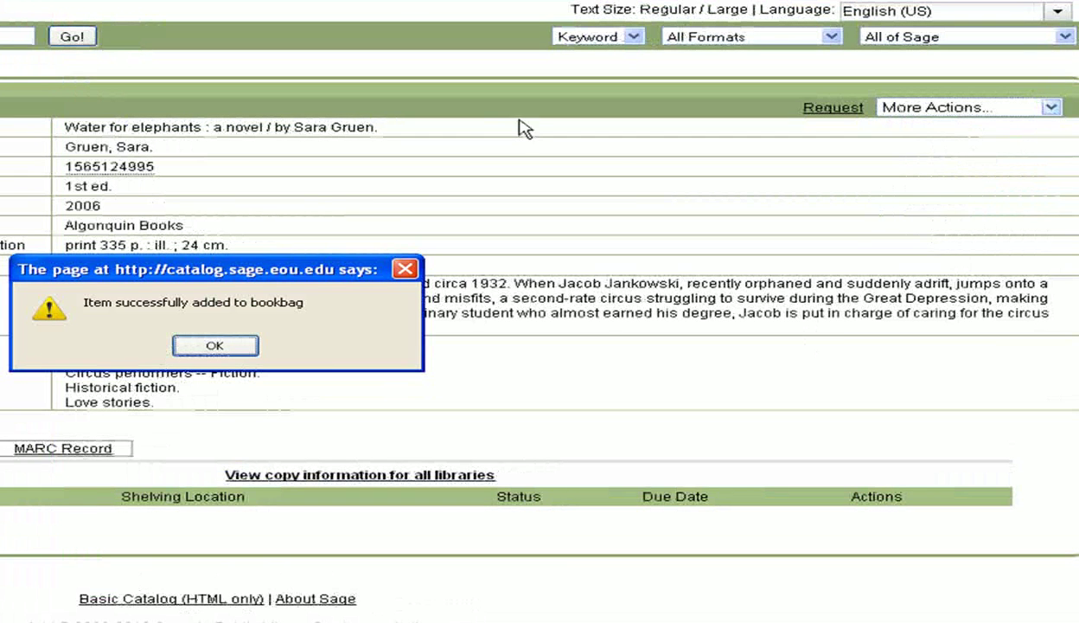
left_click(239, 348)
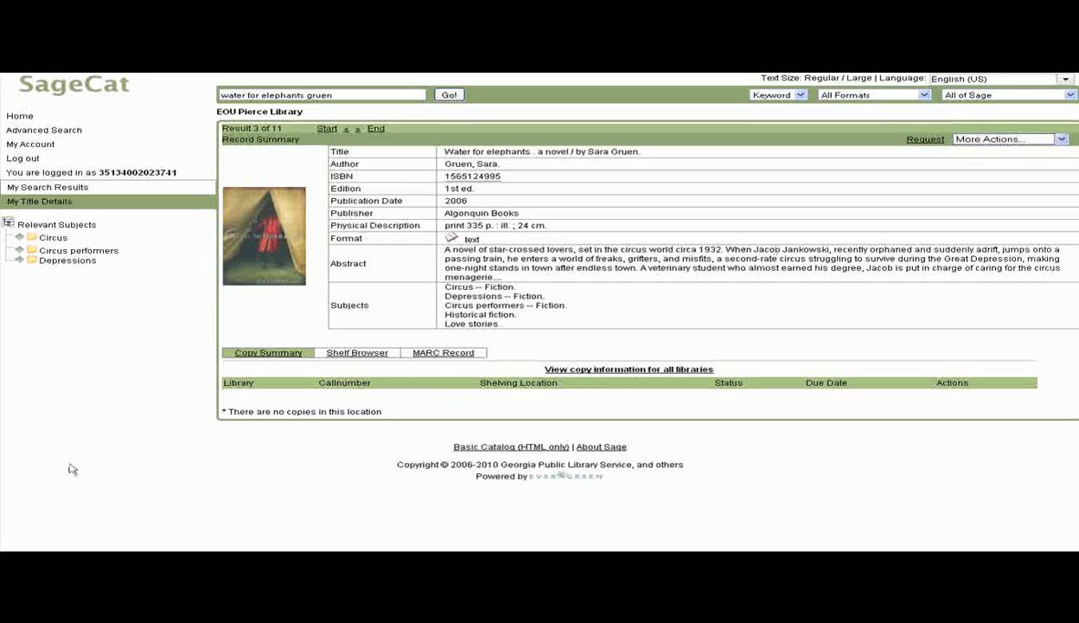
Return to the My Account summary to confirm the updated username and account details
left_click(39, 145)
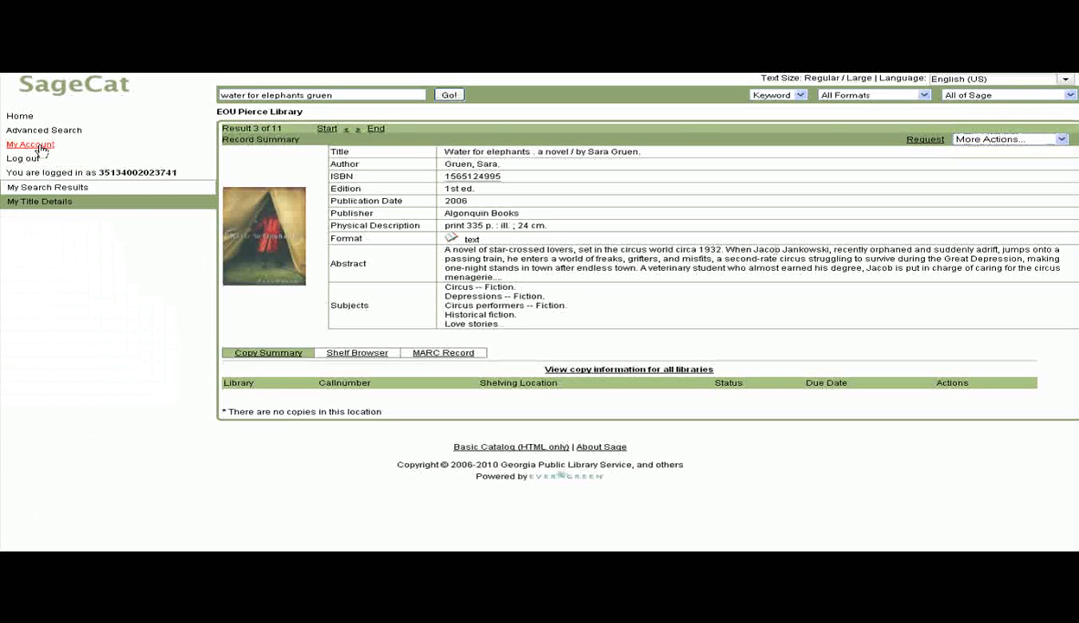